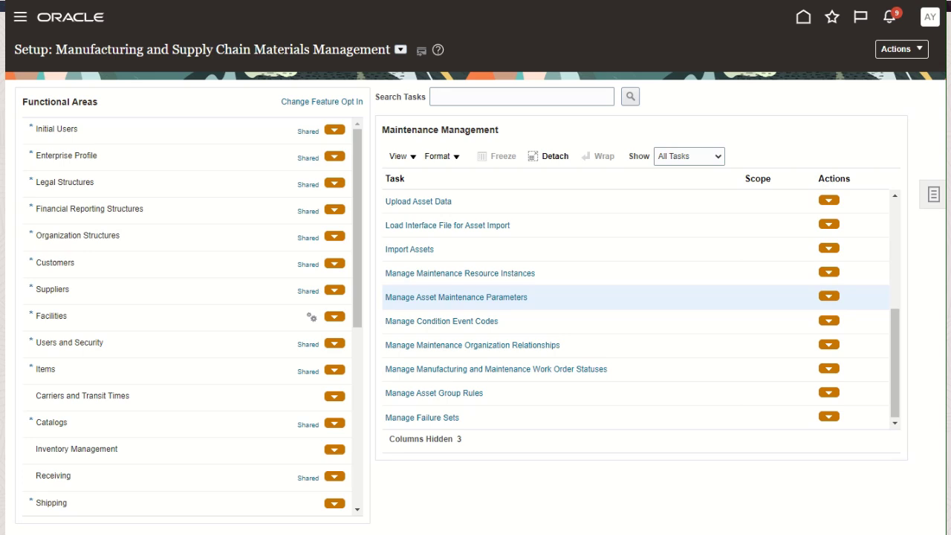
Open the Manage Asset Maintenance Parameters task and review the additional parameters for suppress-and-merge and organization relationships.
{"action": "scroll", "coordinate": [218, 283], "scroll_direction": "down", "scroll_amount": 3}
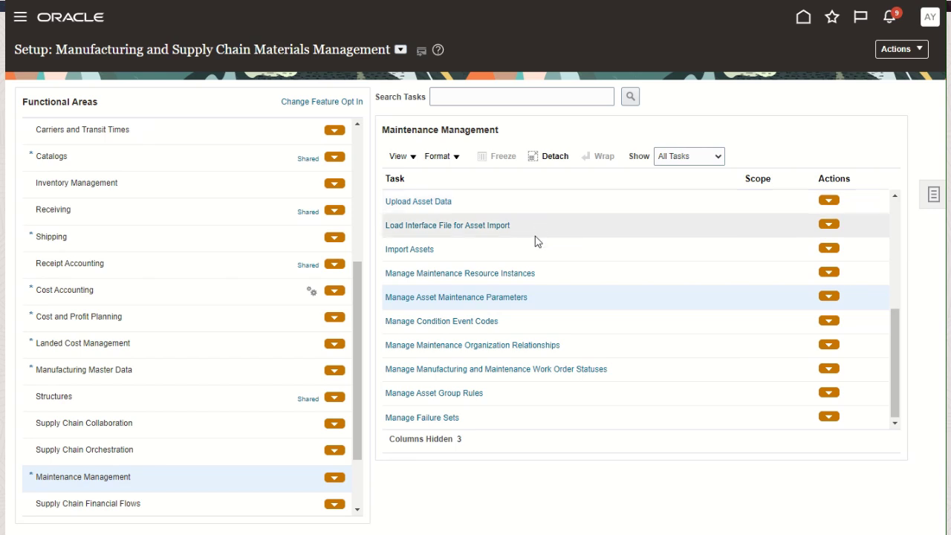
{"action": "left_click", "coordinate": [479, 298]}
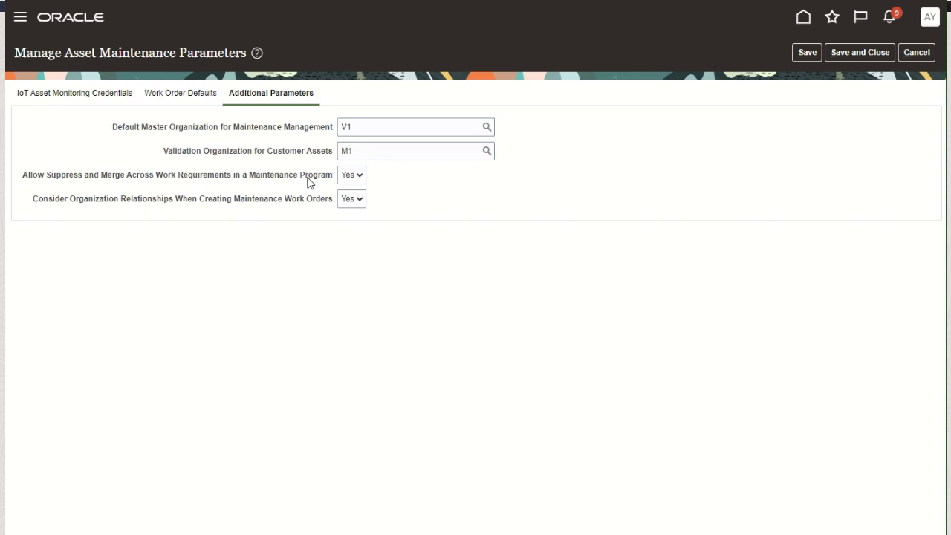
{"action": "left_click", "coordinate": [353, 179]}
{"action": "left_click", "coordinate": [353, 200]}
{"action": "left_click", "coordinate": [356, 201]}
{"action": "left_click", "coordinate": [360, 225]}
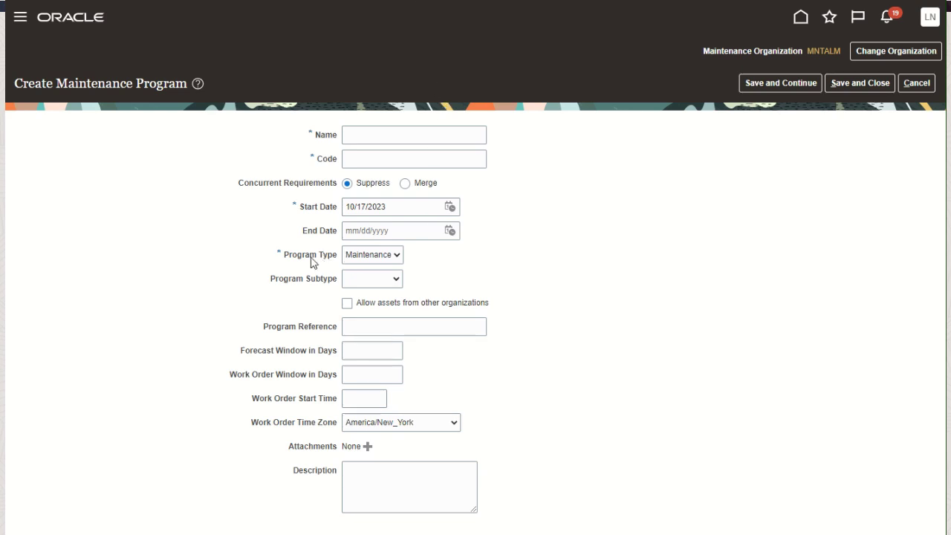
Review the Program Type and Program Subtype choices for the new maintenance program, and allow assets from other organizations.
{"action": "left_click", "coordinate": [399, 255]}
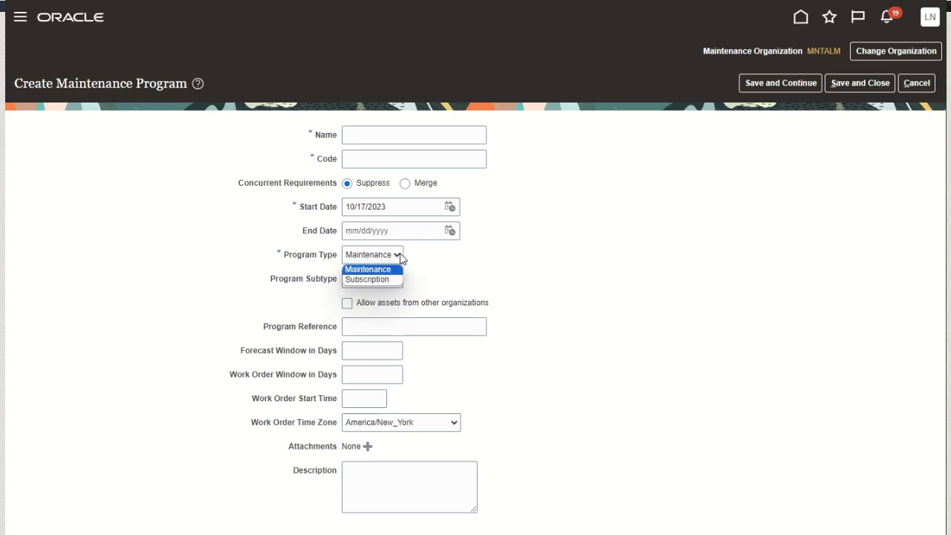
{"action": "left_click", "coordinate": [436, 258]}
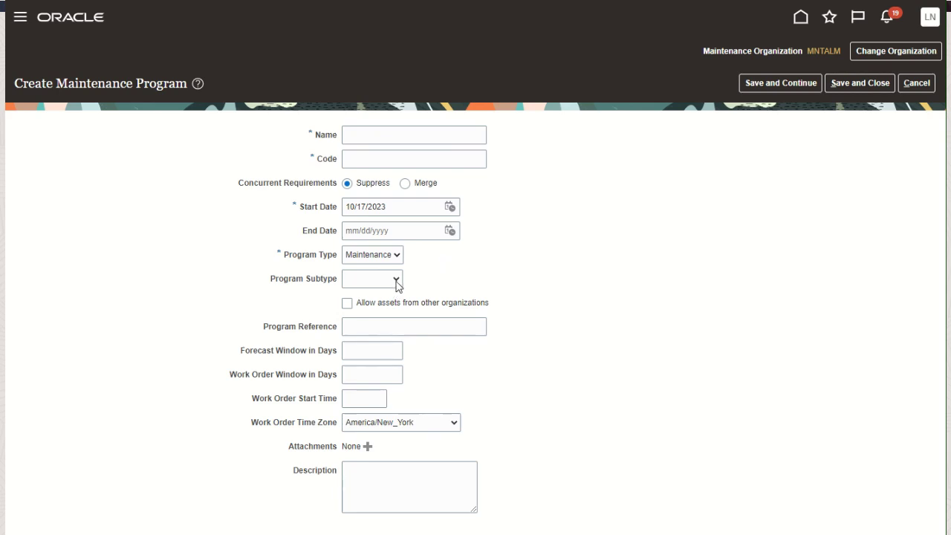
{"action": "left_click", "coordinate": [396, 279]}
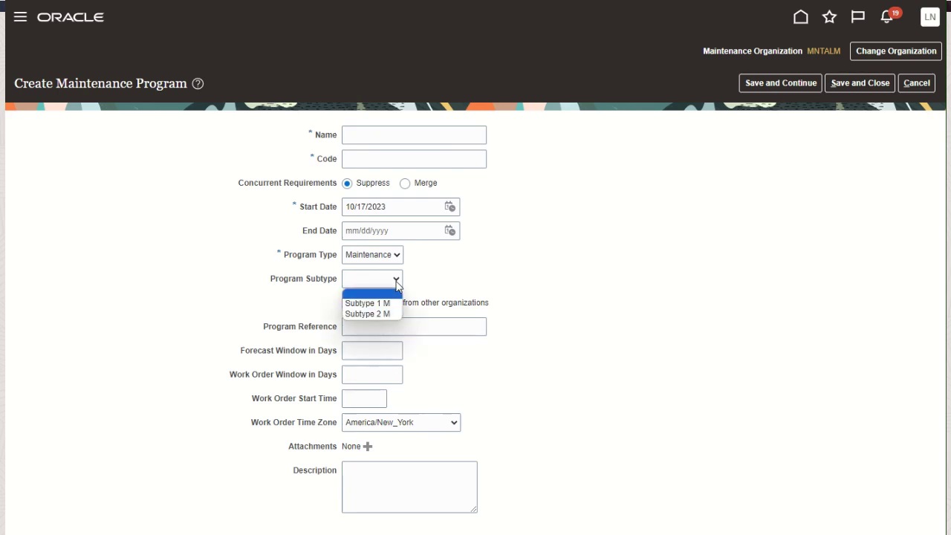
{"action": "left_click", "coordinate": [439, 282]}
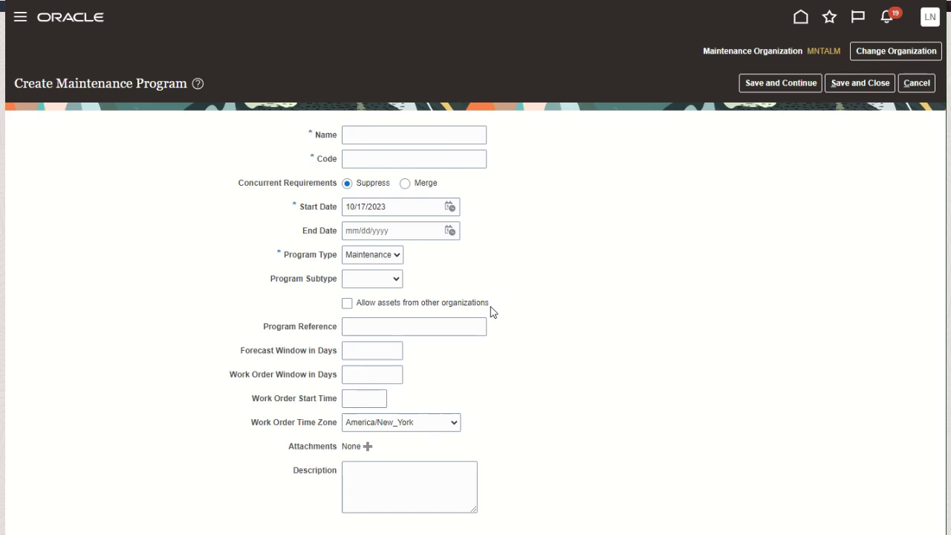
{"action": "left_click", "coordinate": [347, 305]}
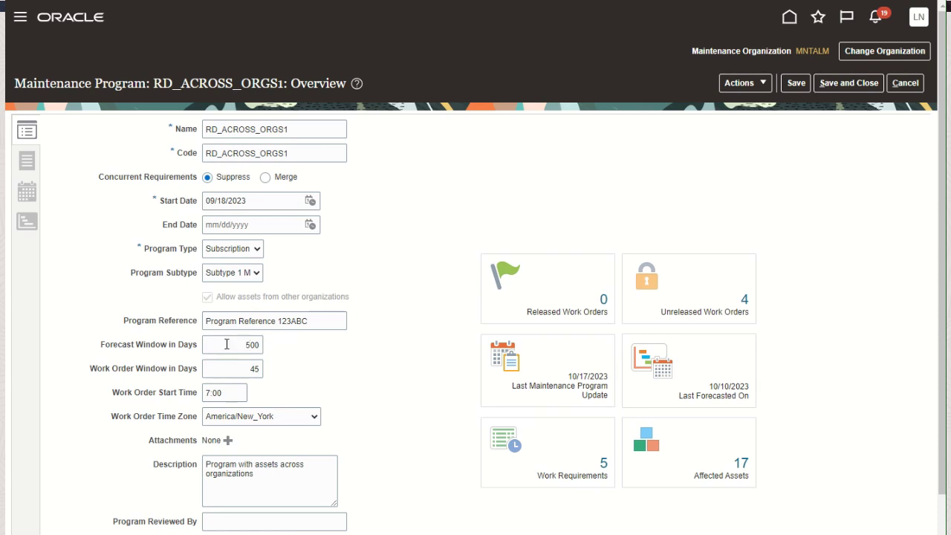
Show the work requirements of maintenance program RD_ACROSS_ORGS1 and widen the Asset or Item column.
{"action": "left_click", "coordinate": [263, 358]}
{"action": "left_click", "coordinate": [22, 165]}
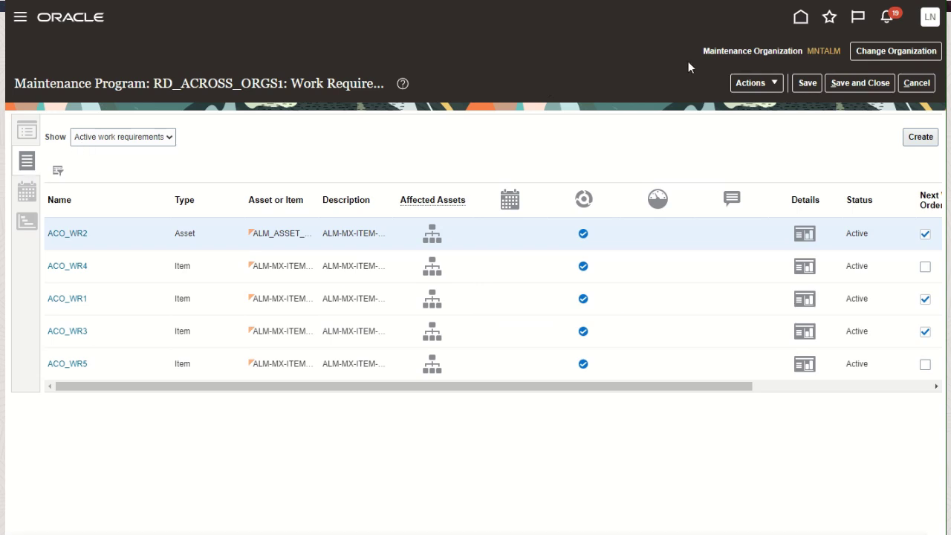
{"action": "left_click", "coordinate": [824, 53]}
{"action": "left_click_drag", "start_coordinate": [331, 191], "coordinate": [346, 191]}
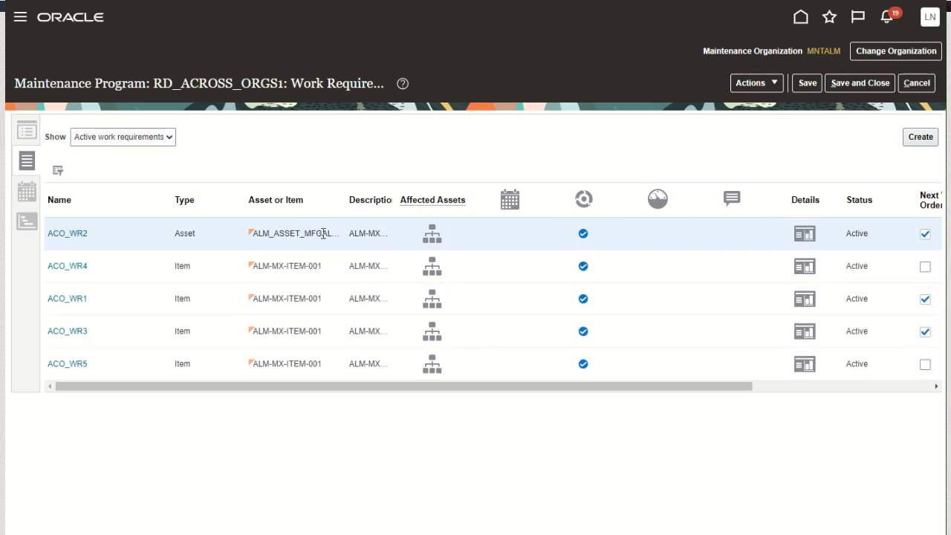
Open work requirement ACO_WR2, look up its asset's operating and maintenance organizations, and cancel the asset search.
{"action": "left_click", "coordinate": [67, 234]}
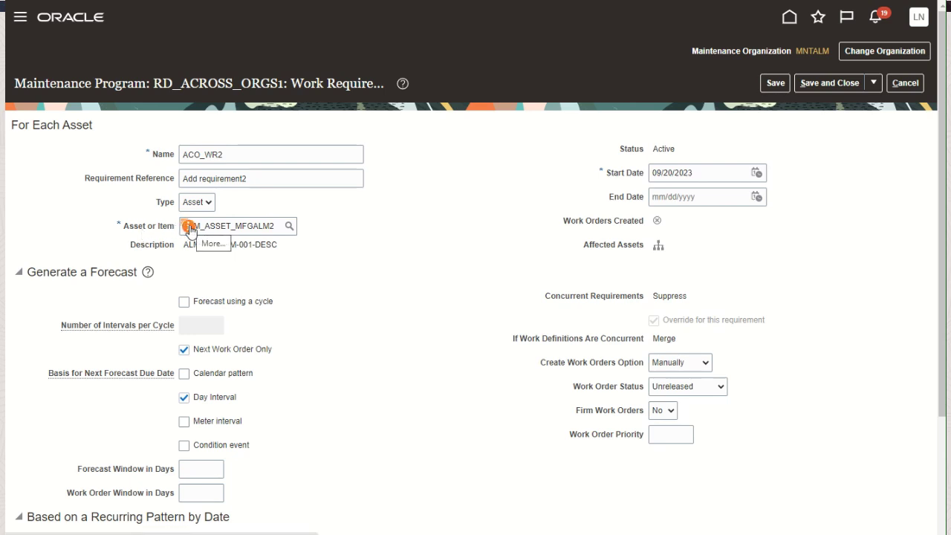
{"action": "left_click", "coordinate": [290, 228]}
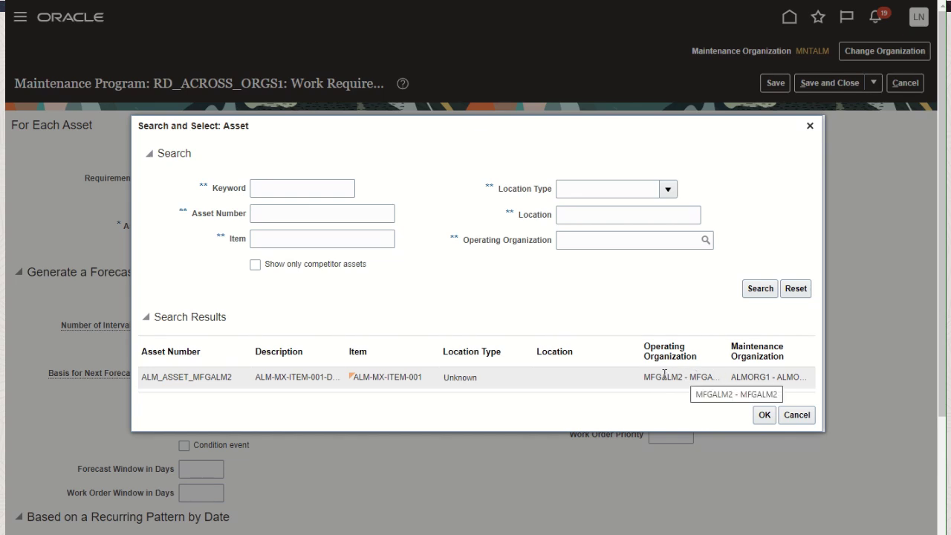
{"action": "left_click", "coordinate": [797, 414]}
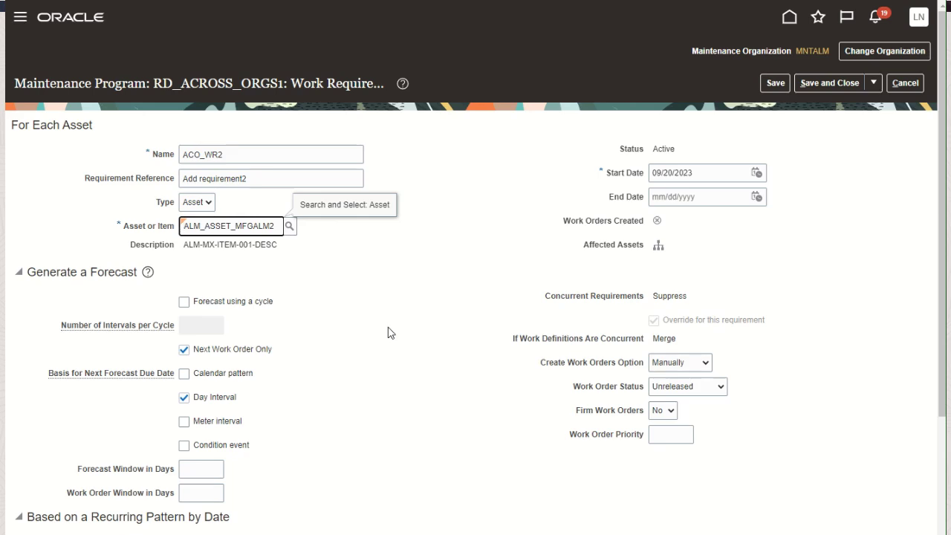
Set the Create Work Orders Option of ACO_WR2 to Automatically and review the available work order statuses.
{"action": "scroll", "coordinate": [390, 333], "scroll_direction": "down", "scroll_amount": 3}
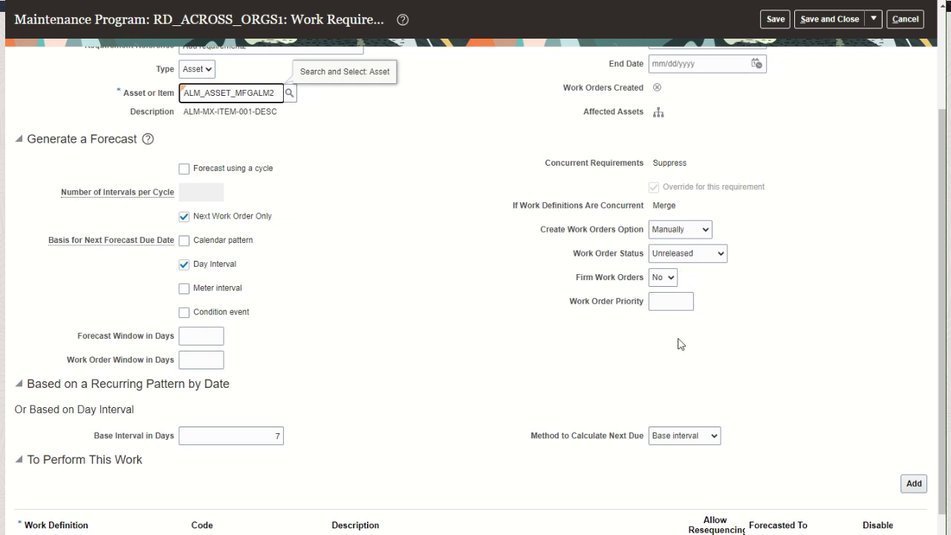
{"action": "left_click", "coordinate": [707, 230]}
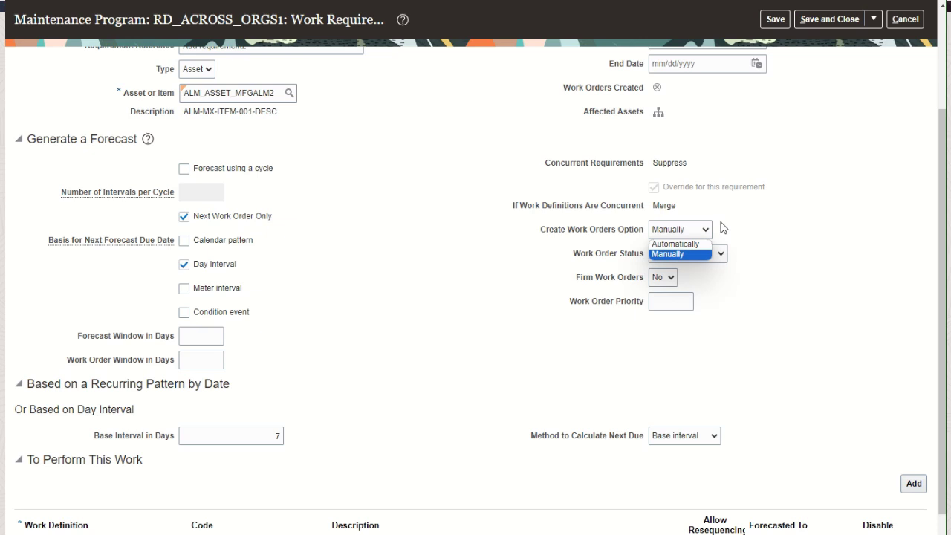
{"action": "left_click", "coordinate": [685, 243]}
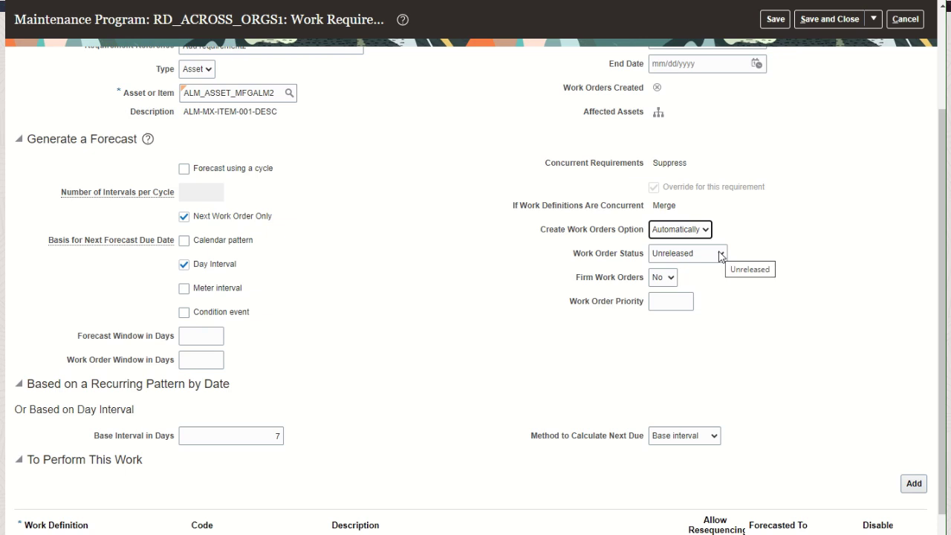
{"action": "left_click", "coordinate": [721, 256]}
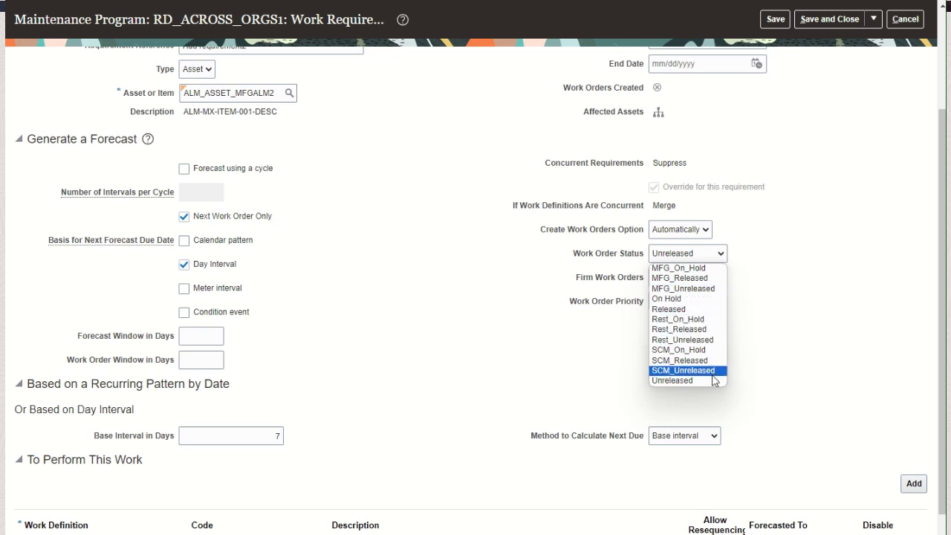
{"action": "left_click", "coordinate": [760, 297]}
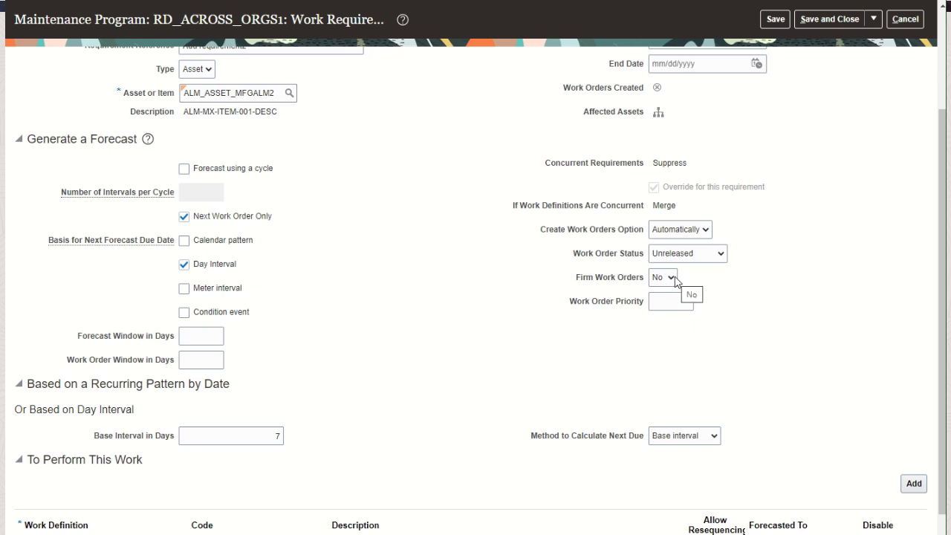
Set the Work Order Priority of ACO_WR2 to 1 and leave the requirement, discarding the unsaved changes.
{"action": "left_click", "coordinate": [664, 301]}
{"action": "type", "text": "1"}
{"action": "left_click", "coordinate": [729, 309]}
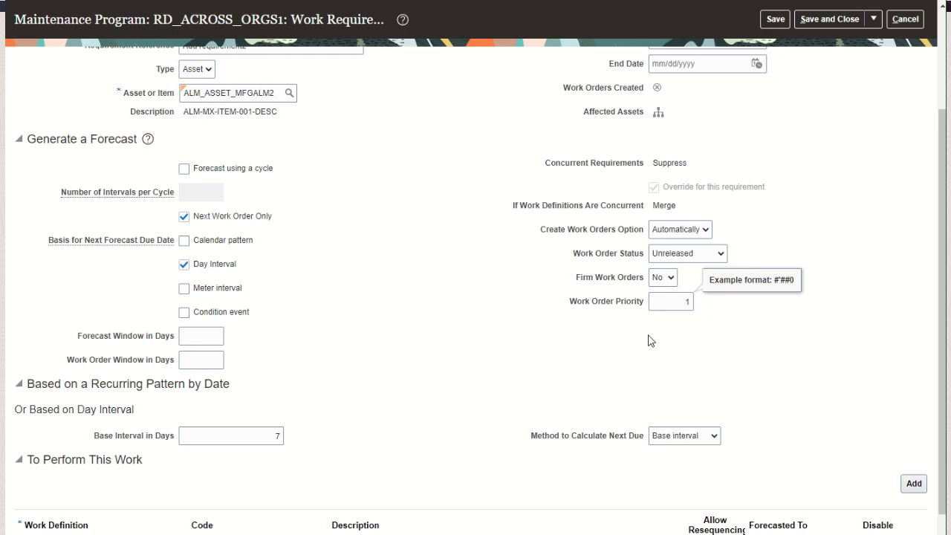
{"action": "scroll", "coordinate": [648, 341], "scroll_direction": "up", "scroll_amount": 3}
{"action": "left_click", "coordinate": [914, 83]}
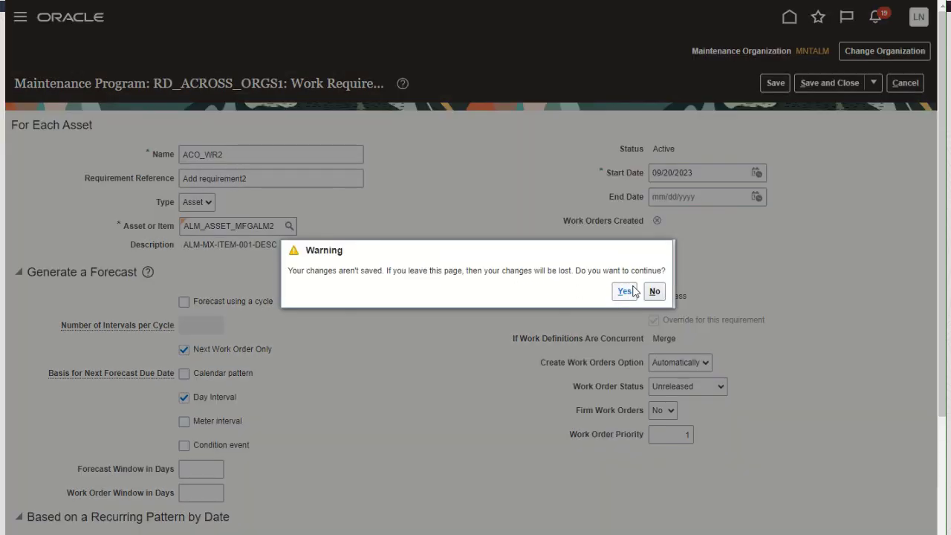
{"action": "left_click", "coordinate": [624, 291]}
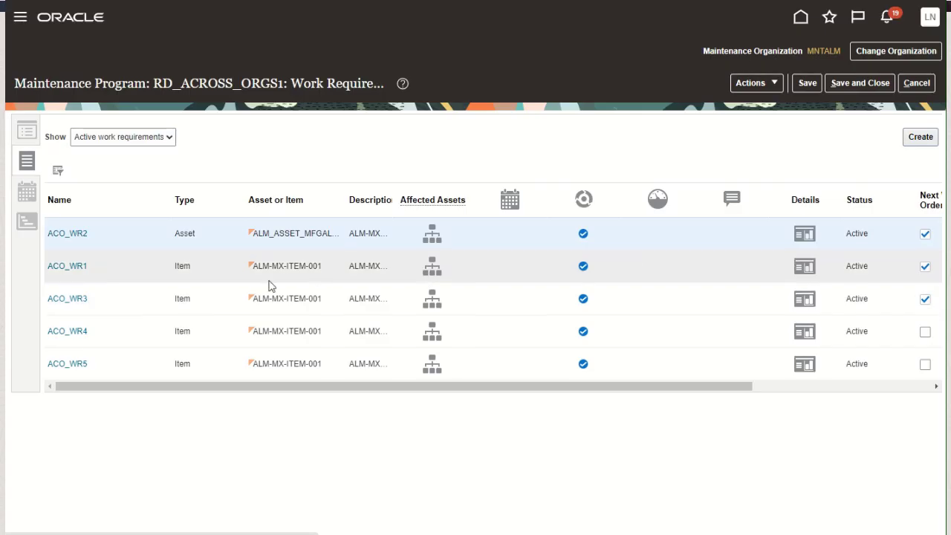
Open work requirement ACO_WR1 and view its affected assets down to the end of the list.
{"action": "left_click", "coordinate": [66, 273]}
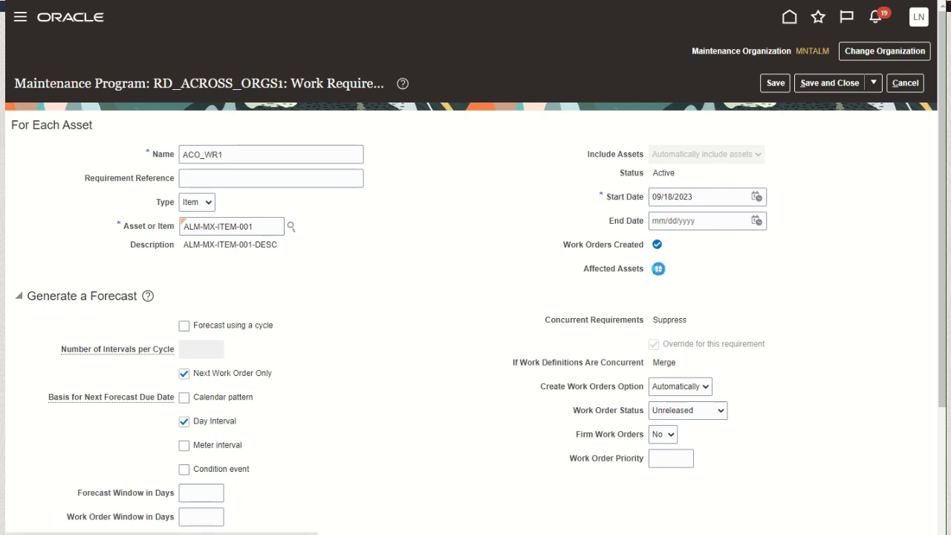
{"action": "left_click", "coordinate": [659, 268]}
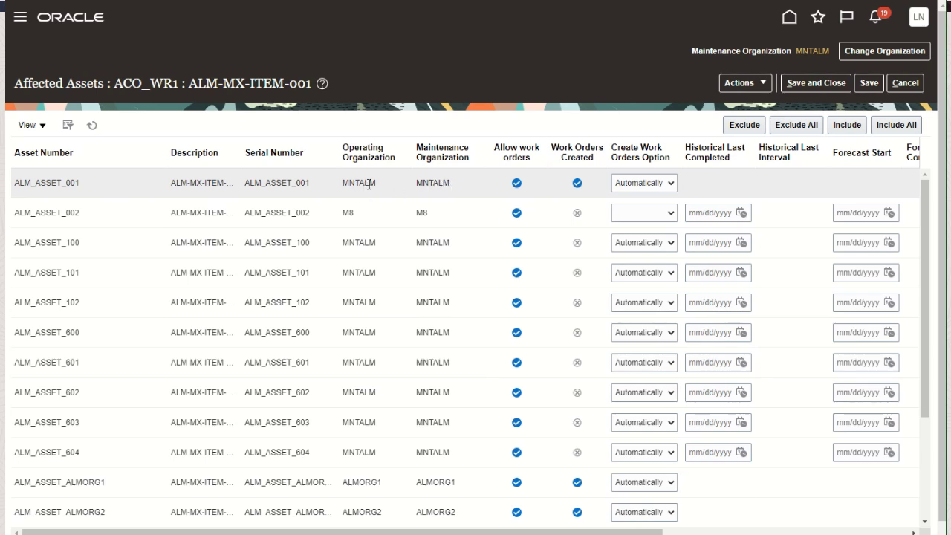
{"action": "scroll", "coordinate": [446, 264], "scroll_direction": "down", "scroll_amount": 4}
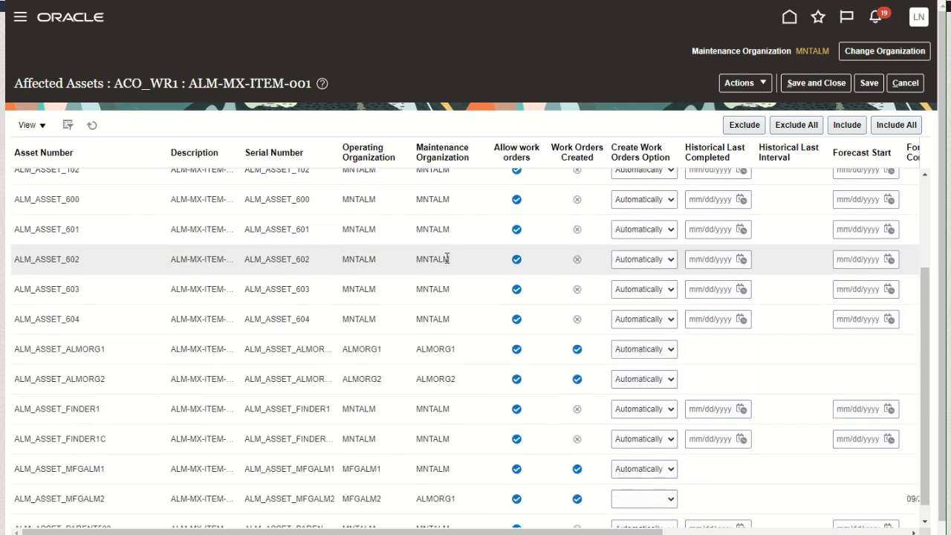
{"action": "scroll", "coordinate": [448, 262], "scroll_direction": "down", "scroll_amount": 1}
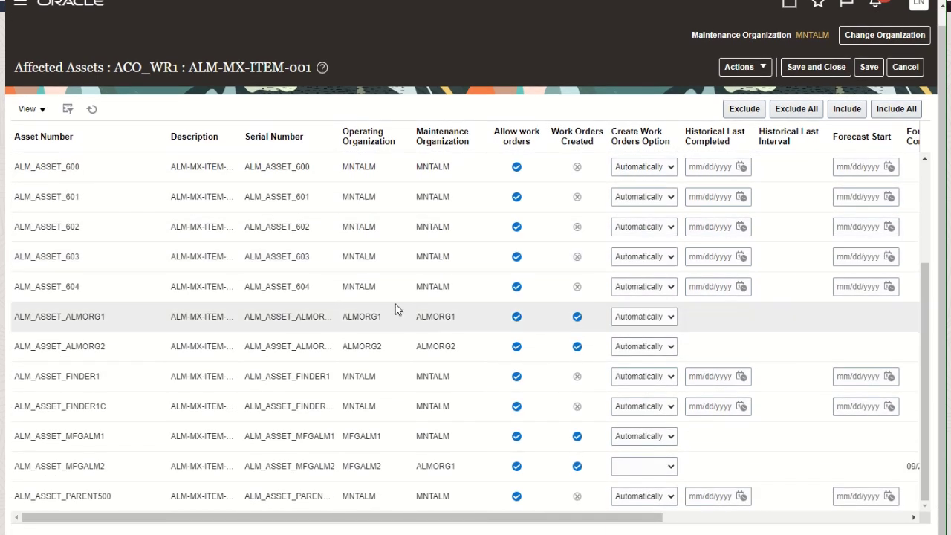
Examine the operating organizations of the affected assets ALM_ASSET_ALMORG1 and ALM_ASSET_MFGALM1.
{"action": "double_click", "coordinate": [371, 313]}
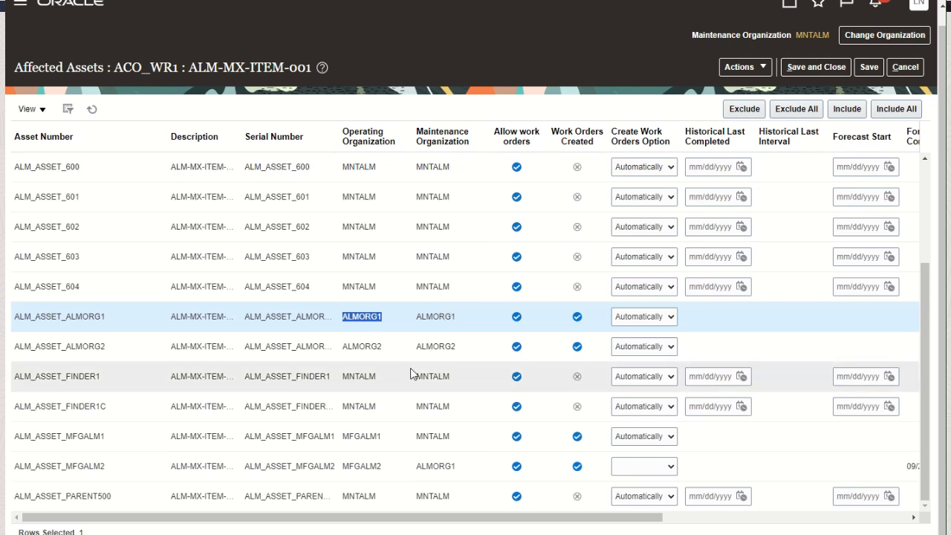
{"action": "left_click", "coordinate": [365, 437]}
{"action": "double_click", "coordinate": [368, 437]}
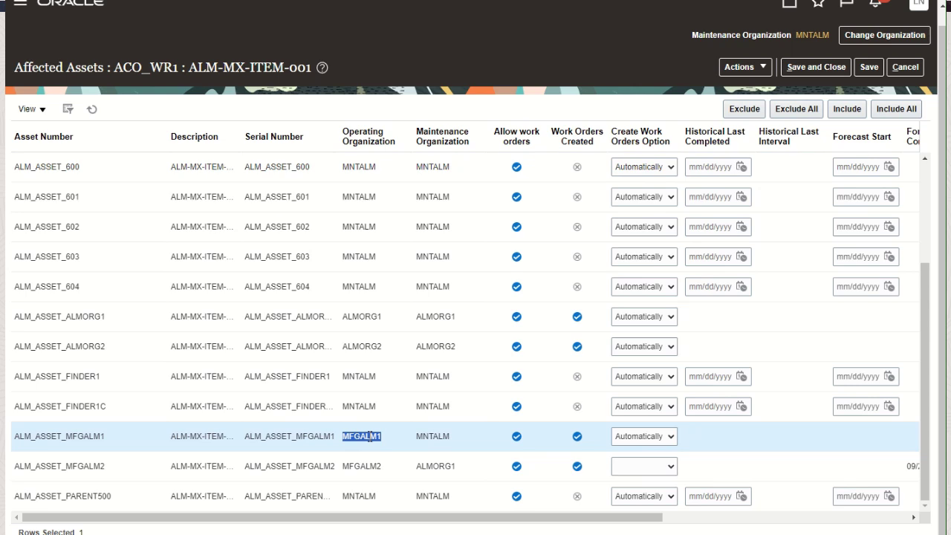
{"action": "double_click", "coordinate": [42, 437]}
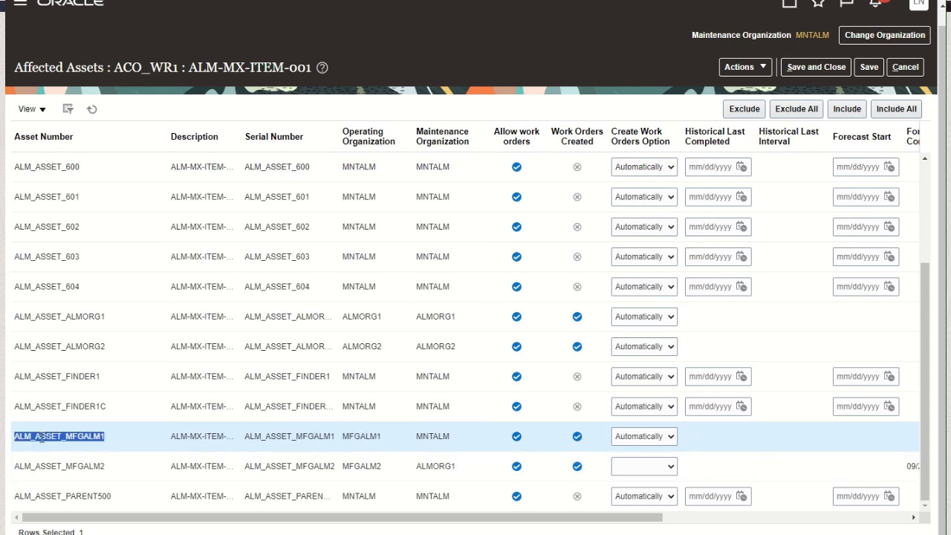
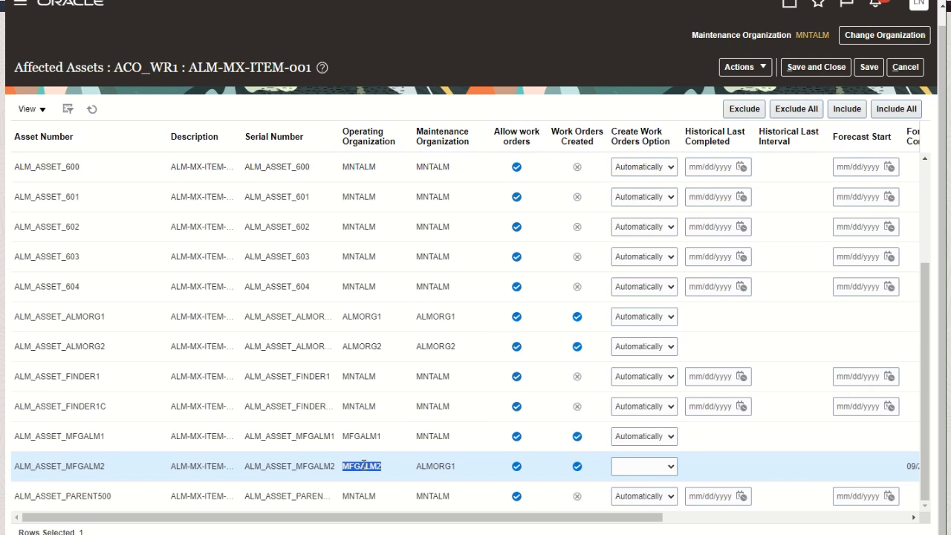
Compare the operating and maintenance organizations of ALM_ASSET_MFGALM2 and ALM_ASSET_MFGALM1, and close the affected assets without saving.
{"action": "double_click", "coordinate": [433, 465]}
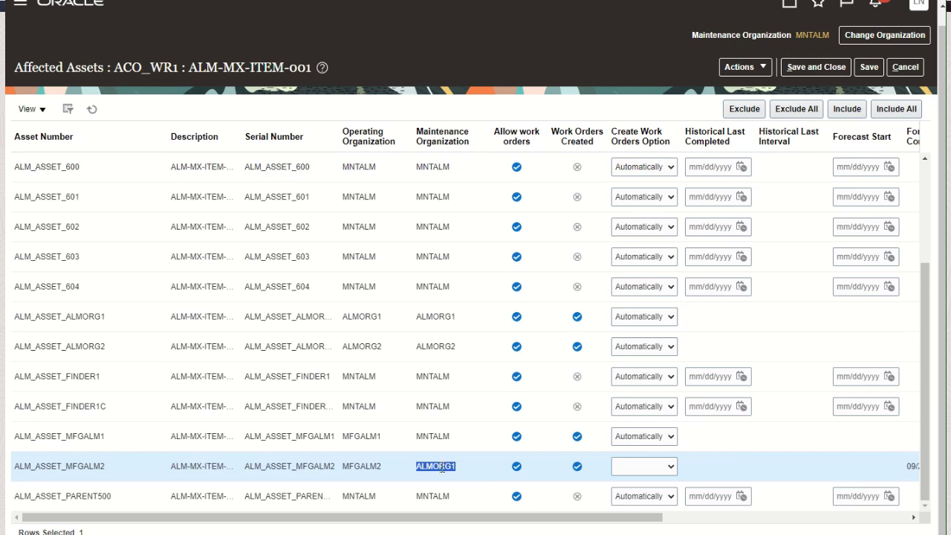
{"action": "double_click", "coordinate": [360, 466]}
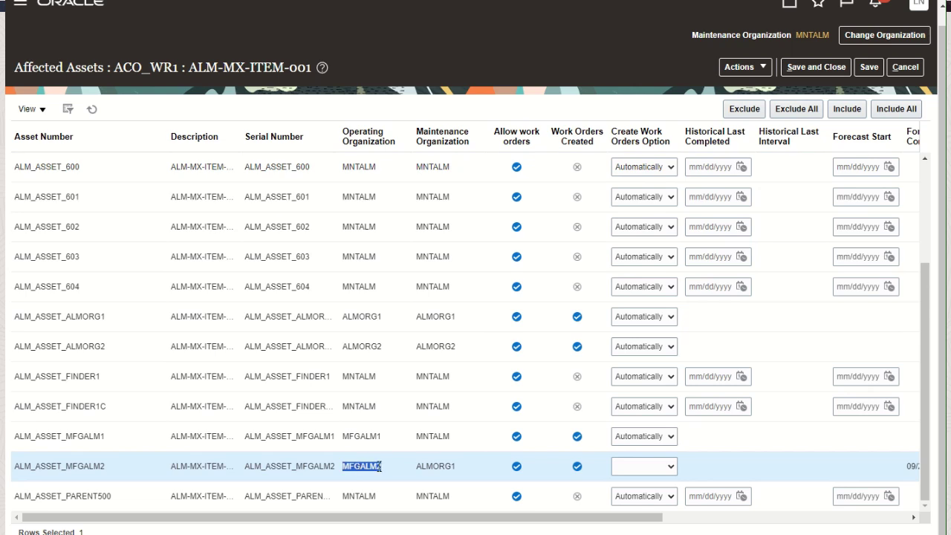
{"action": "left_click", "coordinate": [435, 464]}
{"action": "left_click", "coordinate": [434, 463]}
{"action": "double_click", "coordinate": [366, 435]}
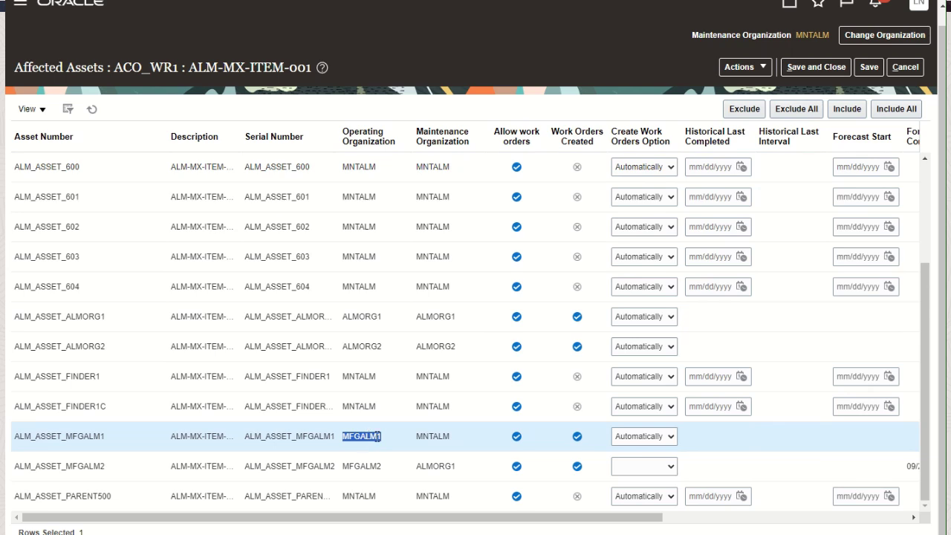
{"action": "double_click", "coordinate": [429, 436]}
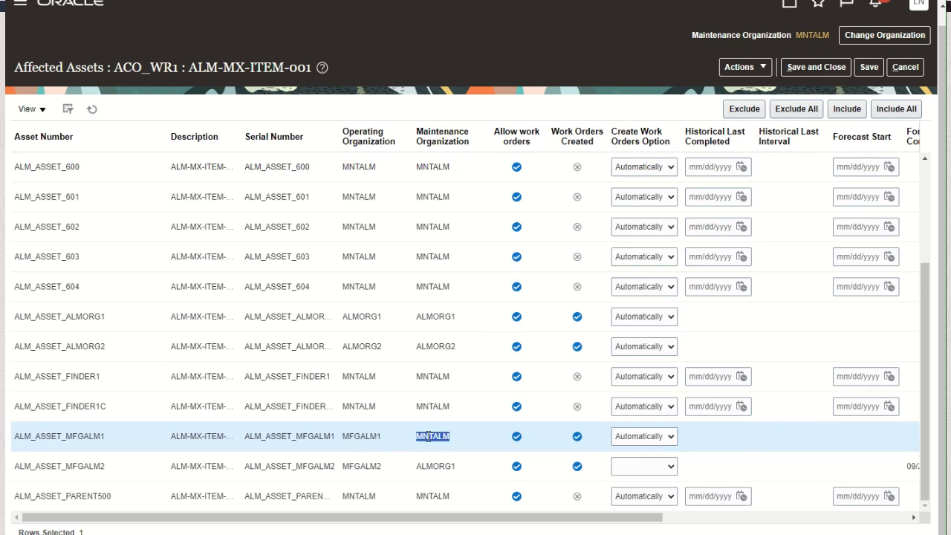
{"action": "left_click", "coordinate": [464, 441]}
{"action": "left_click", "coordinate": [906, 67]}
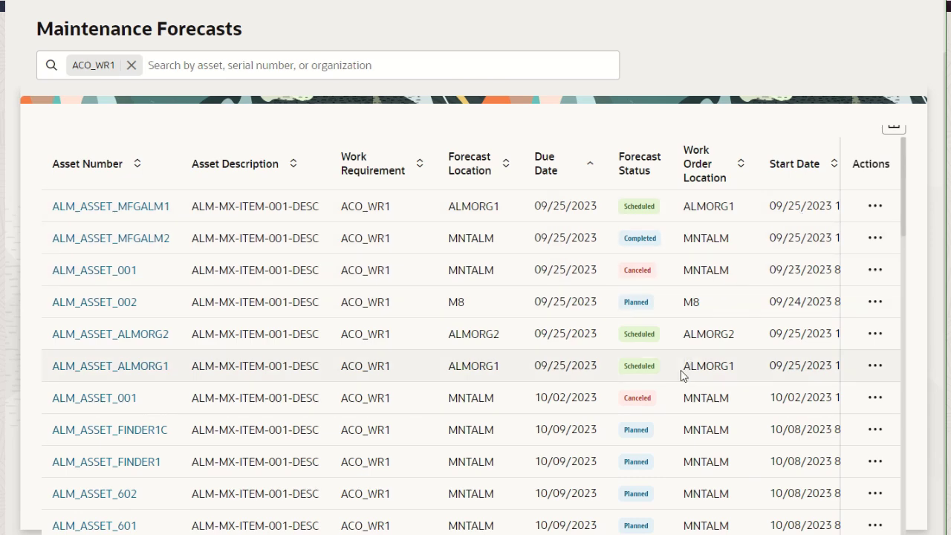
Examine the forecast locations, statuses and work order locations in the maintenance forecasts for work requirement ACO_WR1.
{"action": "scroll", "coordinate": [630, 437], "scroll_direction": "down", "scroll_amount": 5}
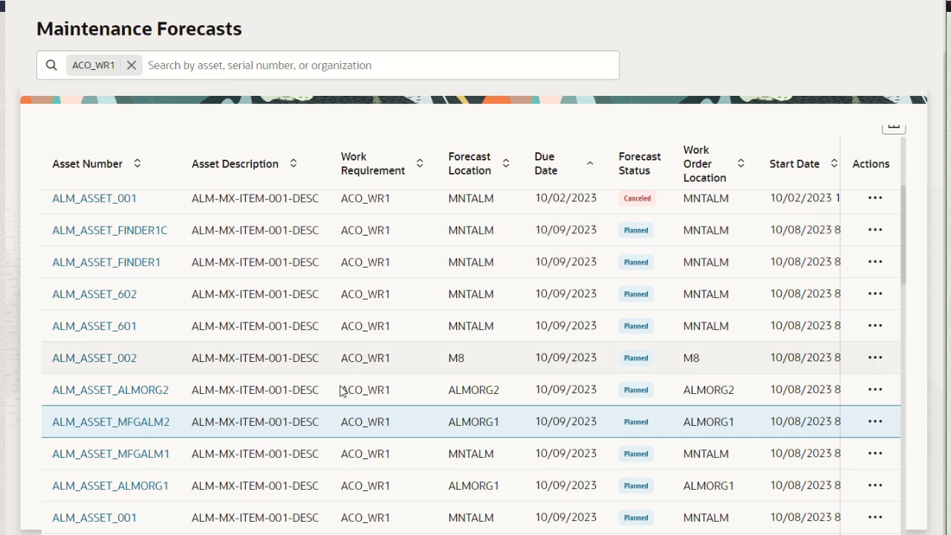
Open the 10/09/2023 forecast of ALM_ASSET_MFGALM2 for editing, review its work order location and start date, and close it without updating.
{"action": "scroll", "coordinate": [149, 356], "scroll_direction": "down", "scroll_amount": 3}
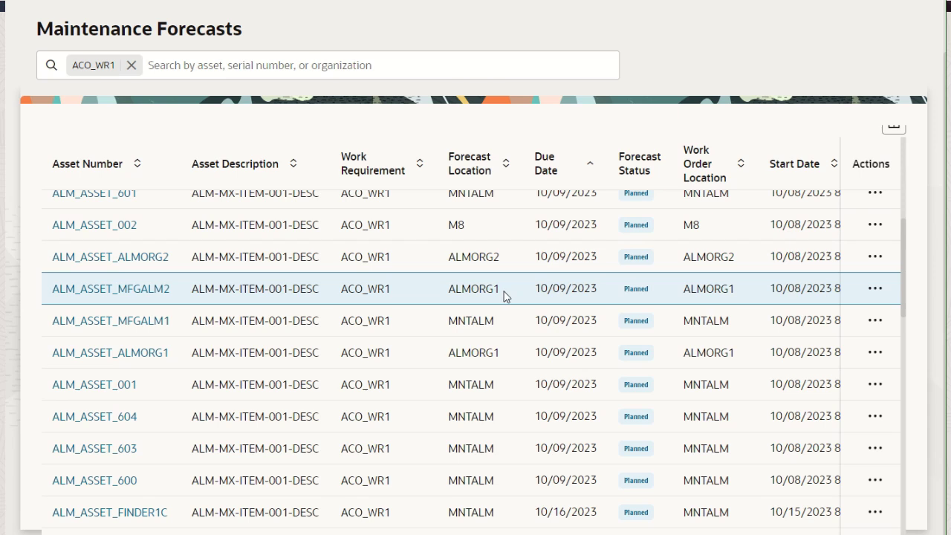
{"action": "left_click", "coordinate": [876, 290]}
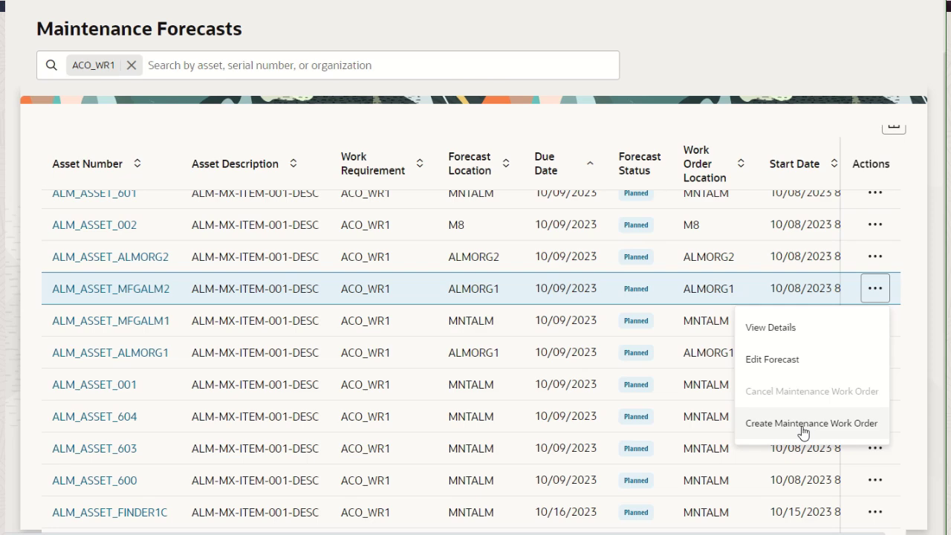
{"action": "left_click", "coordinate": [771, 361]}
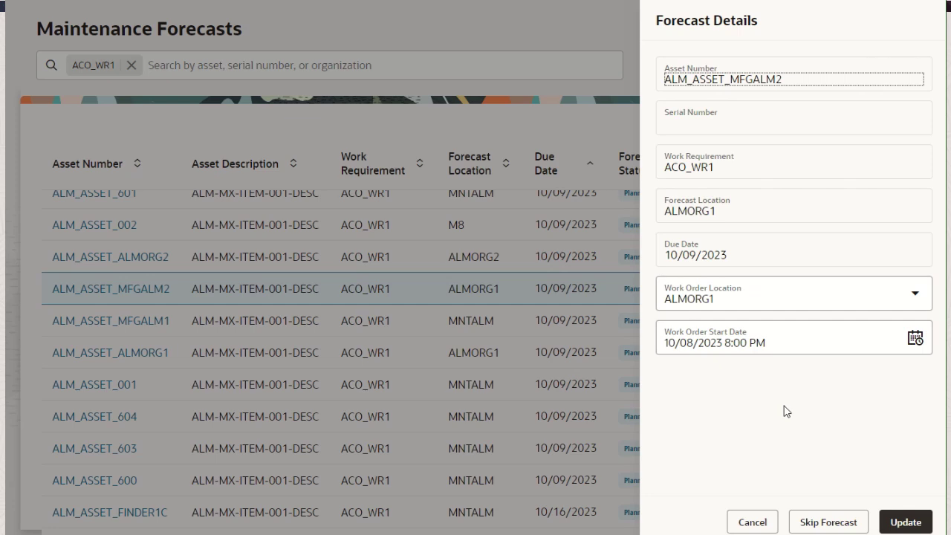
{"action": "left_click", "coordinate": [751, 522]}
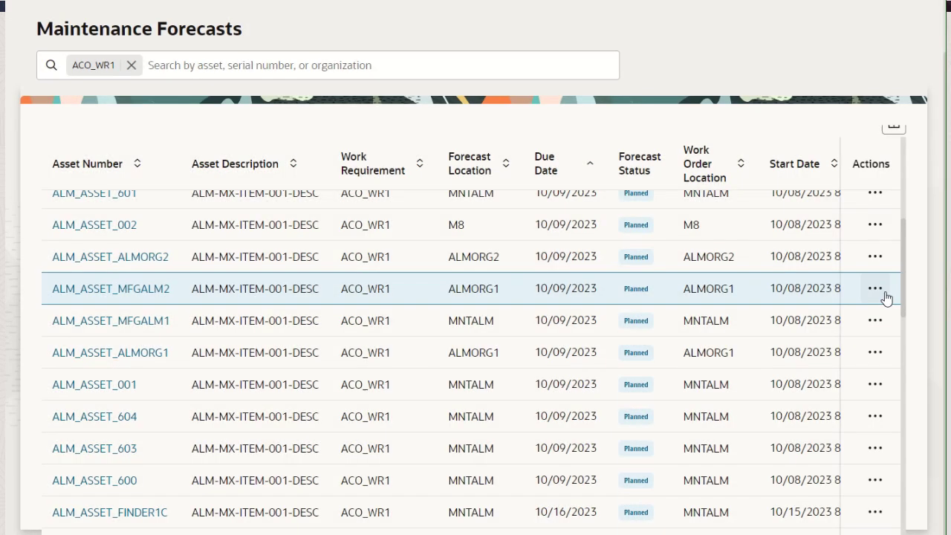
View the work requirement details behind the 10/09/2023 forecast of ALM_ASSET_MFGALM2 and return to the maintenance forecasts.
{"action": "left_click", "coordinate": [875, 289]}
{"action": "left_click", "coordinate": [793, 323]}
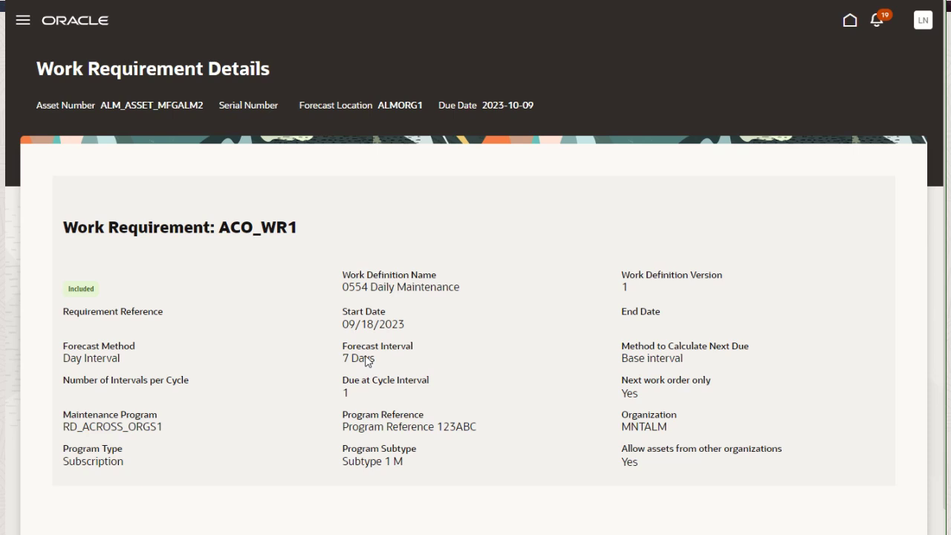
{"action": "key", "text": "alt+Left"}
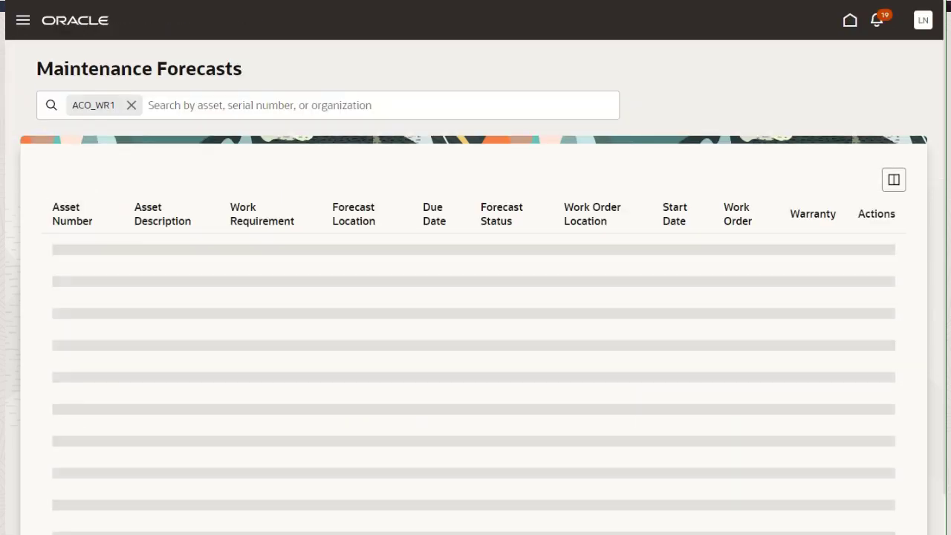
Remove the ACO_WR1 filter from the maintenance forecasts search.
{"action": "left_click", "coordinate": [130, 106]}
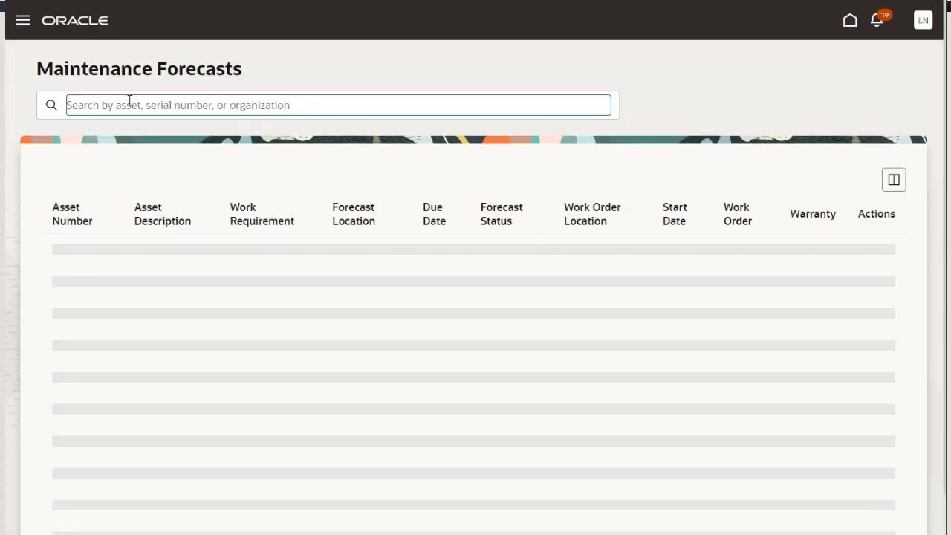